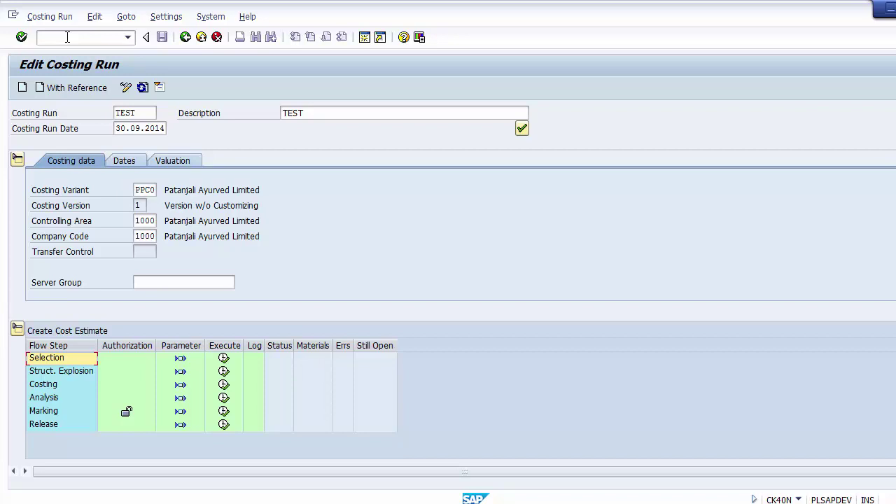
- Examine the Costing Variant, Costing Version, Controlling Area, Company Code and Transfer Control entries of the TEST costing run
left_click(85, 194)
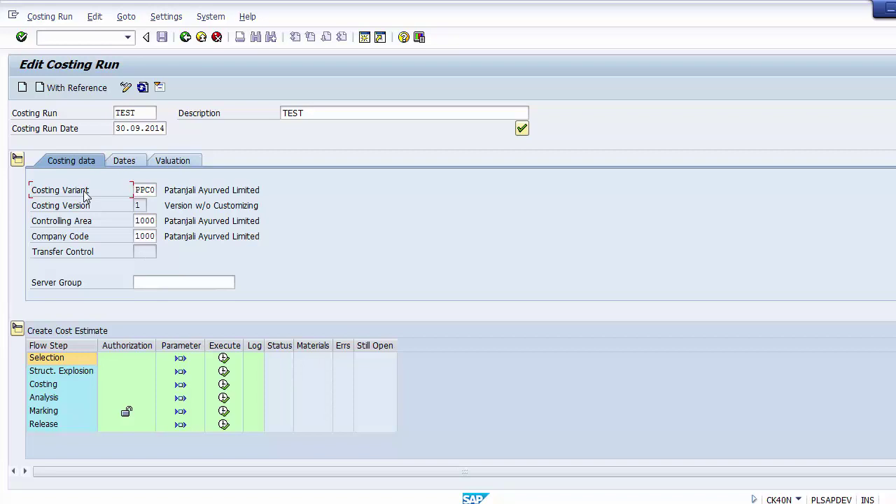
left_click(63, 209)
left_click(61, 226)
left_click(61, 241)
left_click(60, 256)
- Go through the flow steps of the cost estimate one by one, from Selection through Release
left_click(43, 347)
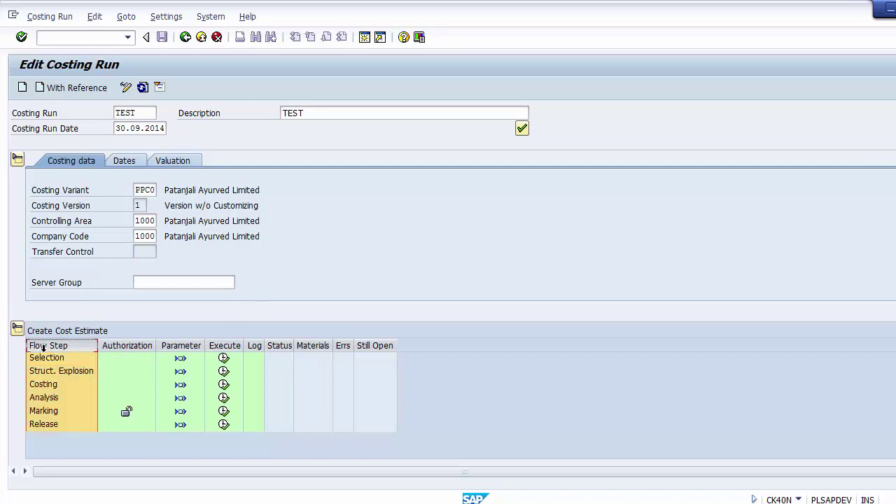
left_click(48, 357)
left_click(52, 370)
left_click(49, 384)
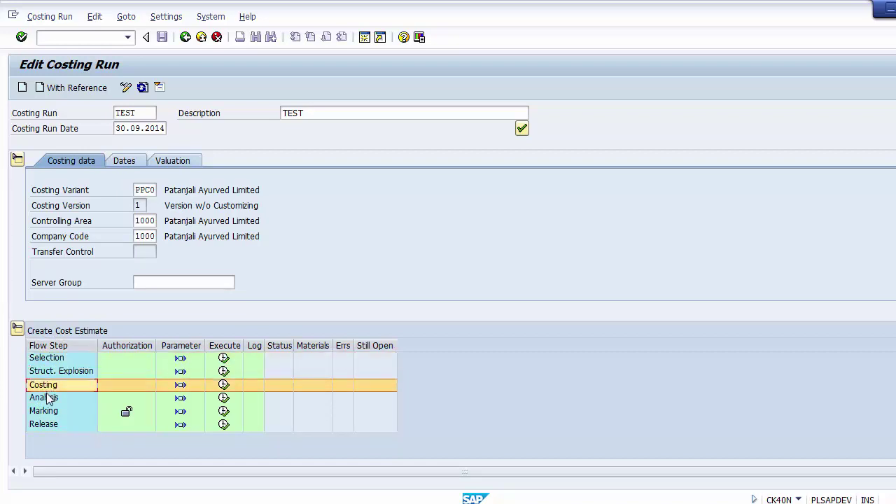
left_click(47, 398)
left_click(46, 410)
left_click(46, 426)
left_click(53, 359)
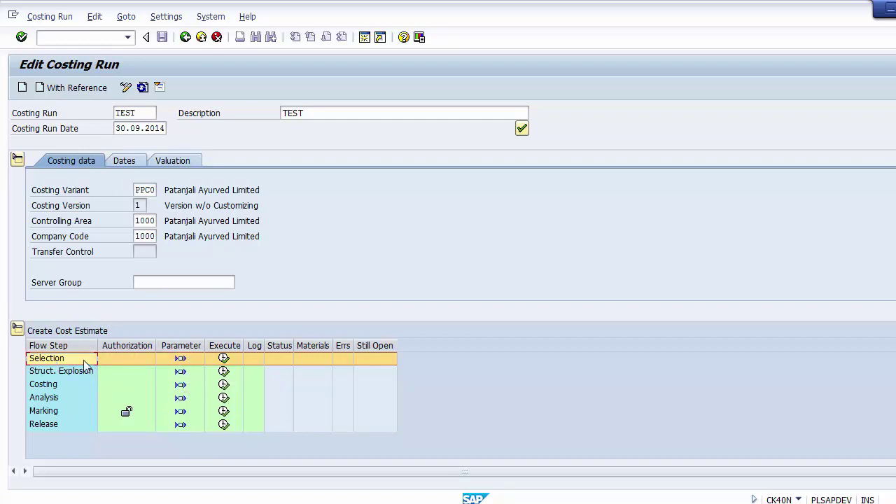
- Review the Selection flow step's material master and reference costing run parameters, and return to the costing run without saving
left_click(178, 347)
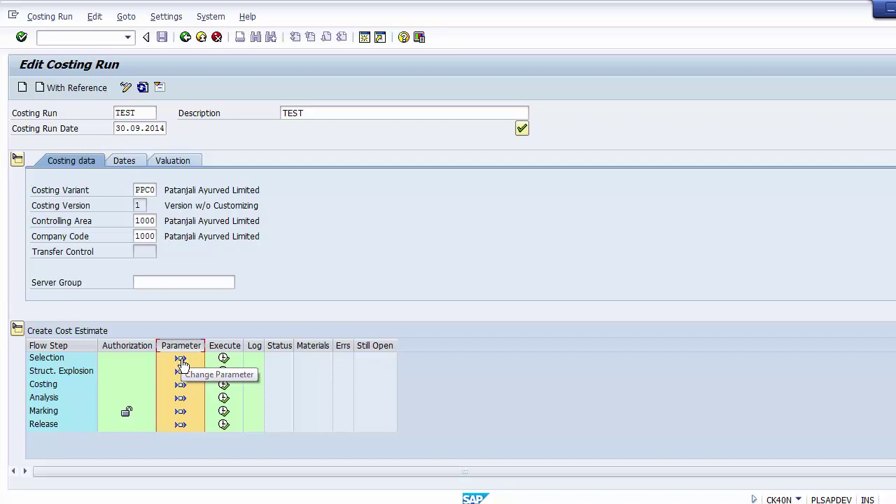
left_click(180, 359)
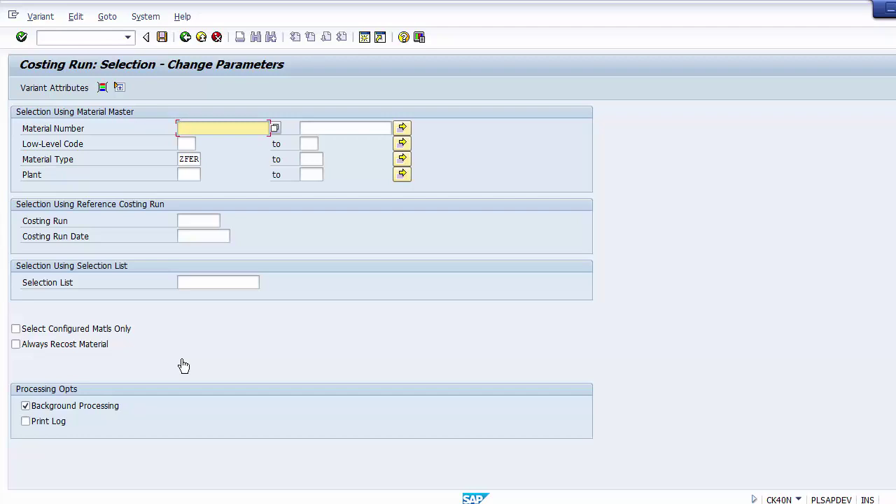
key("Tab")
key("Tab")
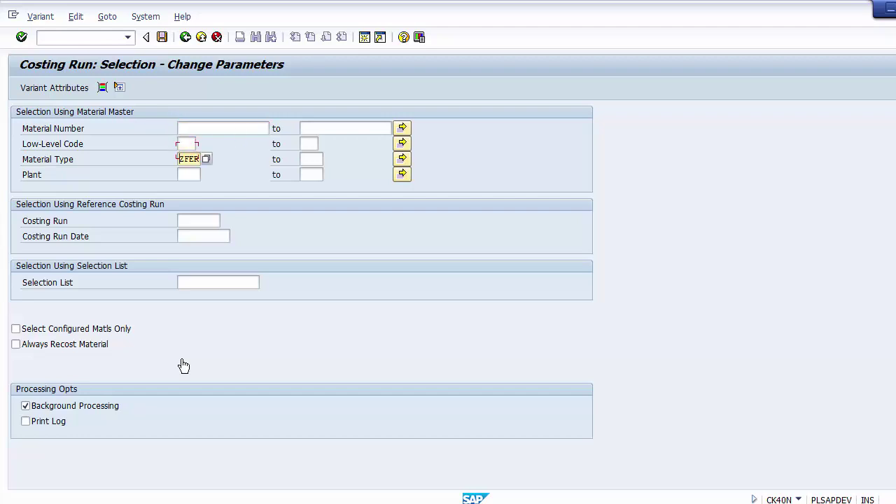
key("Tab")
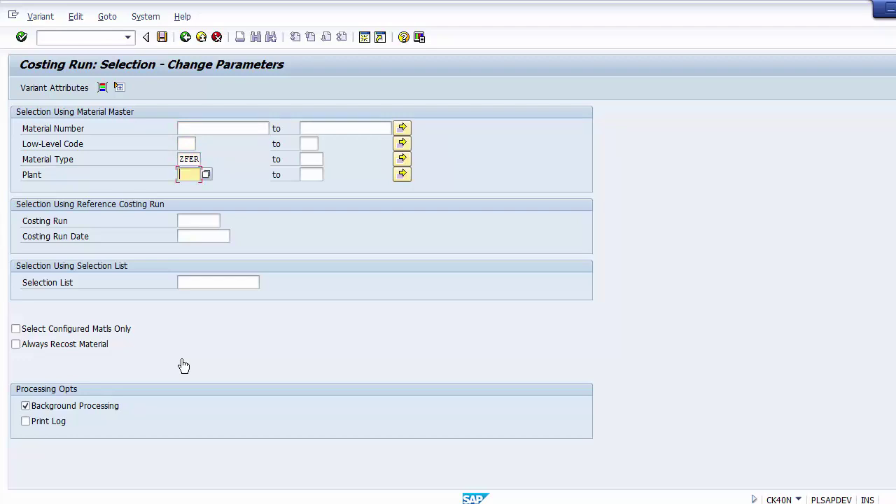
key("Tab")
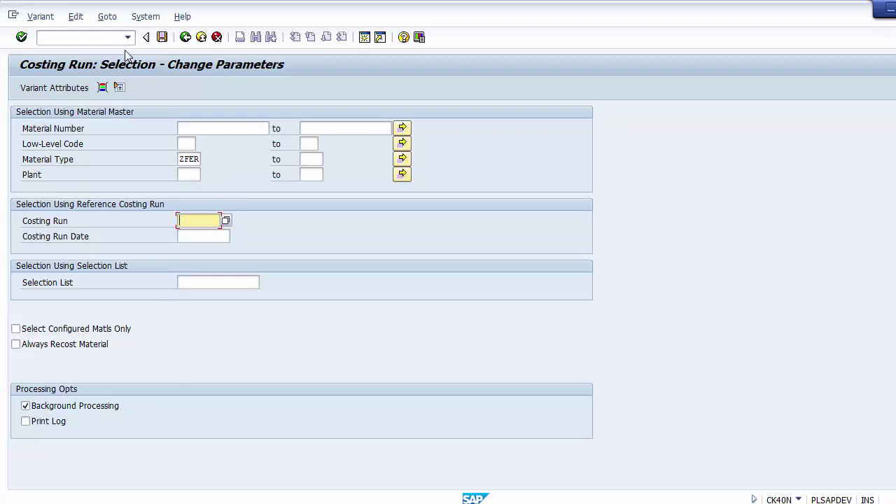
left_click(184, 37)
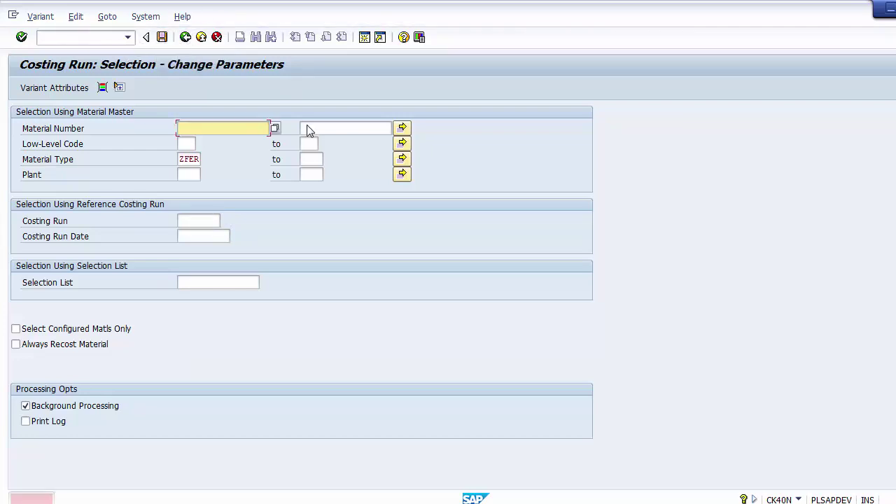
left_click(217, 37)
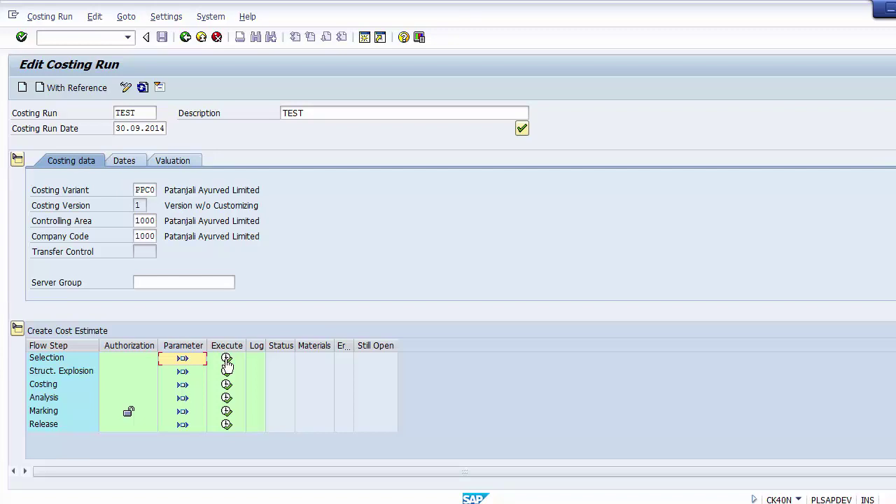
- Open the Selection flow step's parameters once more and leave them without making changes
left_click(182, 361)
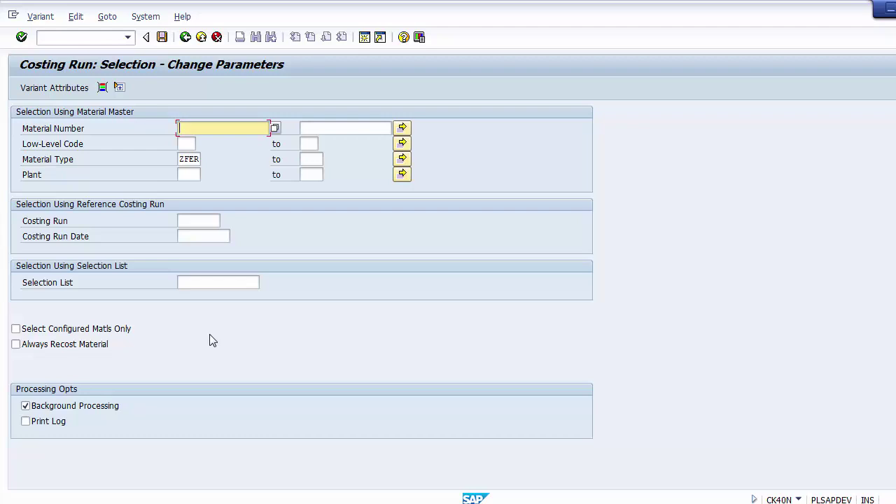
left_click(186, 37)
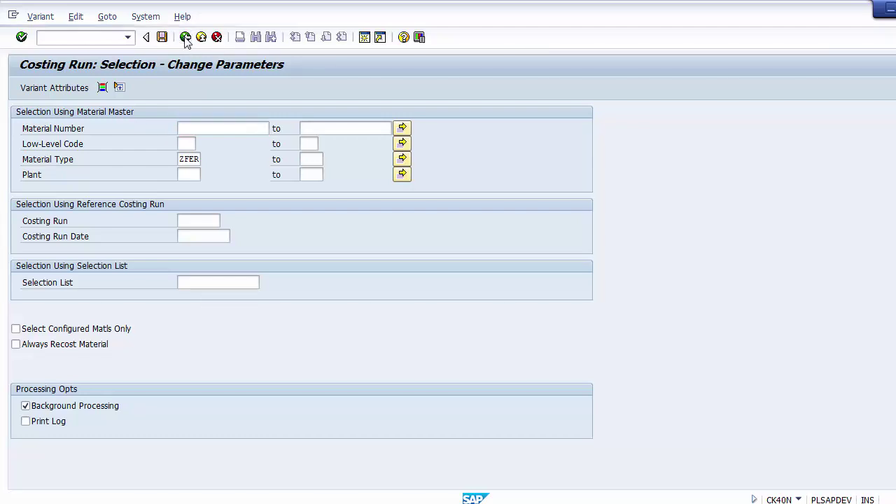
left_click(217, 38)
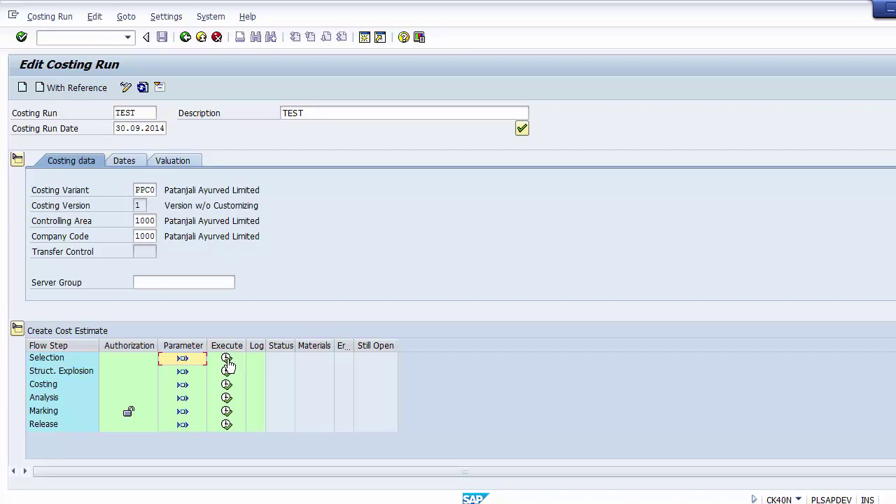
- Examine the Selection, Struct. Explosion, Costing, Analysis and Marking flow steps in the Create Cost Estimate table
left_click(49, 375)
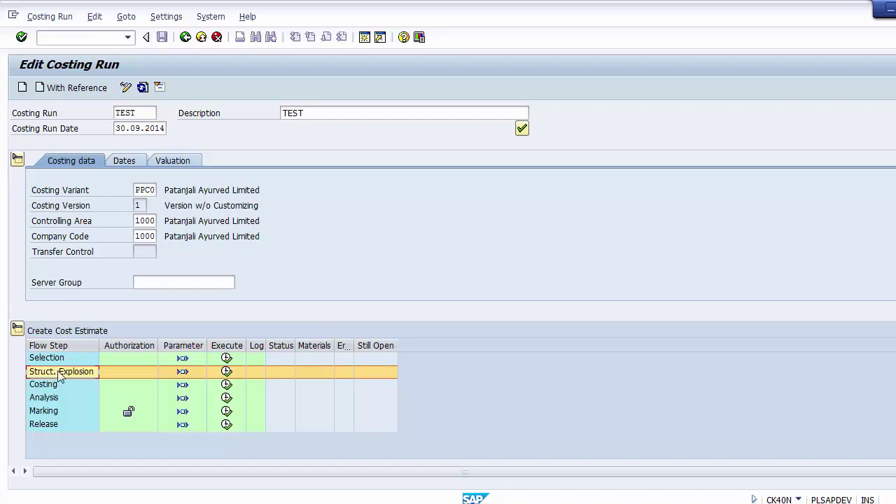
left_click(49, 362)
key("Down")
key("Down")
left_click(47, 400)
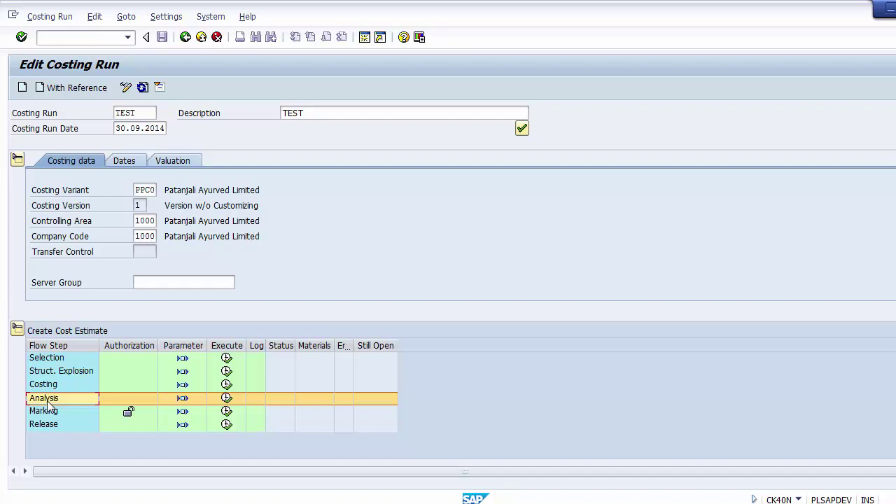
left_click(47, 406)
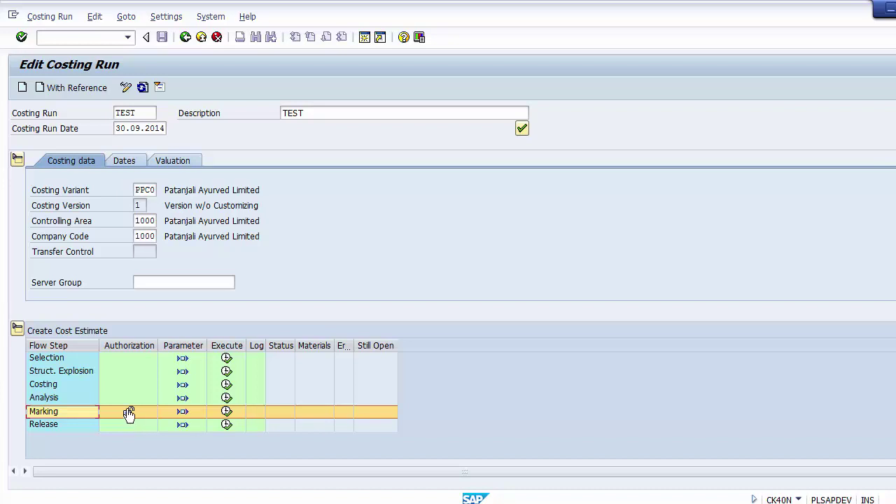
- Widen the errors column of the Create Cost Estimate table enough to show its full heading, Number with Errors
left_click(54, 190)
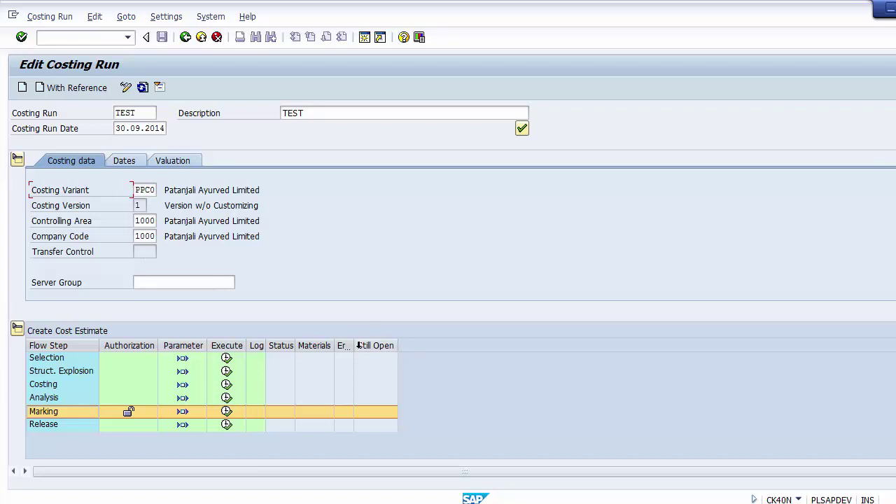
left_click_drag(354, 345, 477, 345)
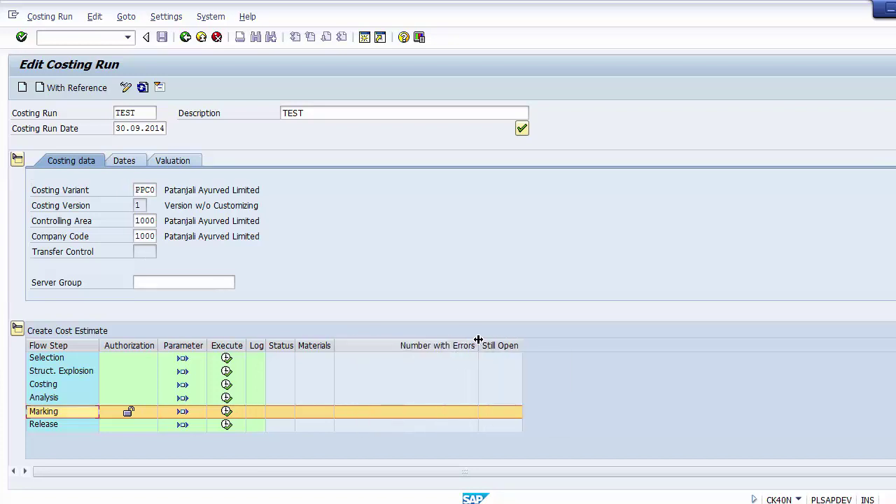
left_click(435, 345)
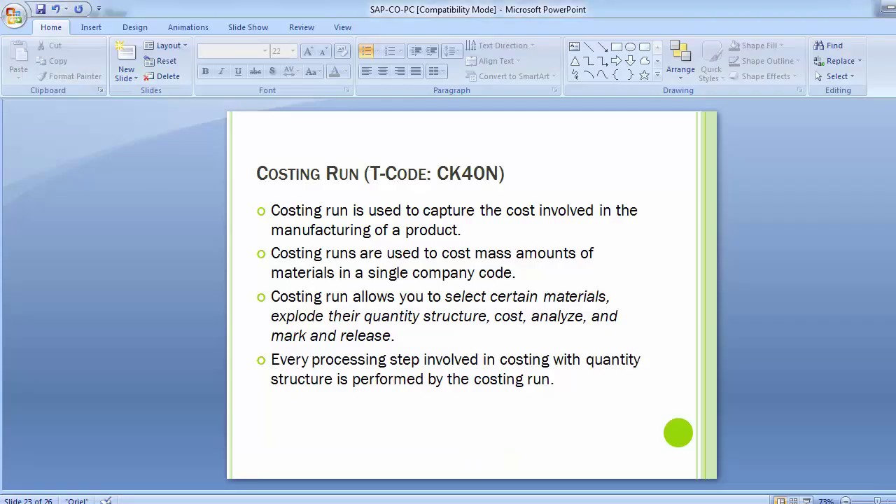
- Page through the SAP-CO-PC presentation in PowerPoint to the "Create costing run - Diagram" slide
key("Page_Down")
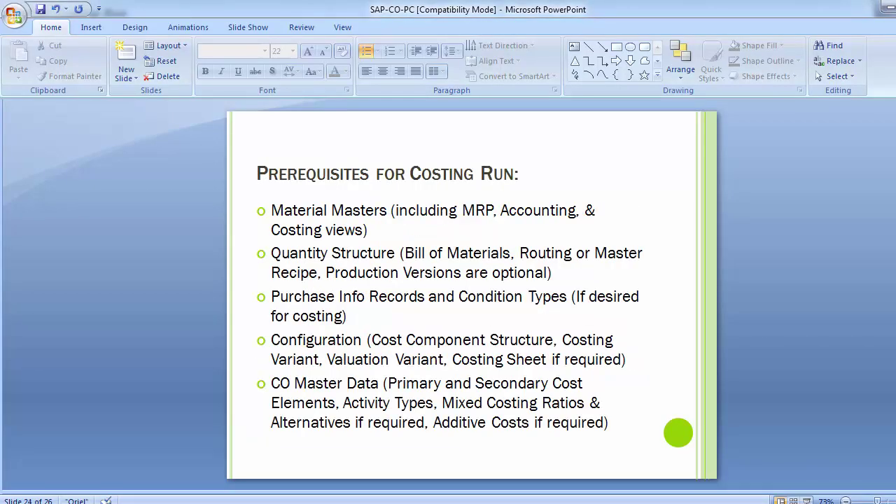
key("Page_Down")
key("Page_Down")
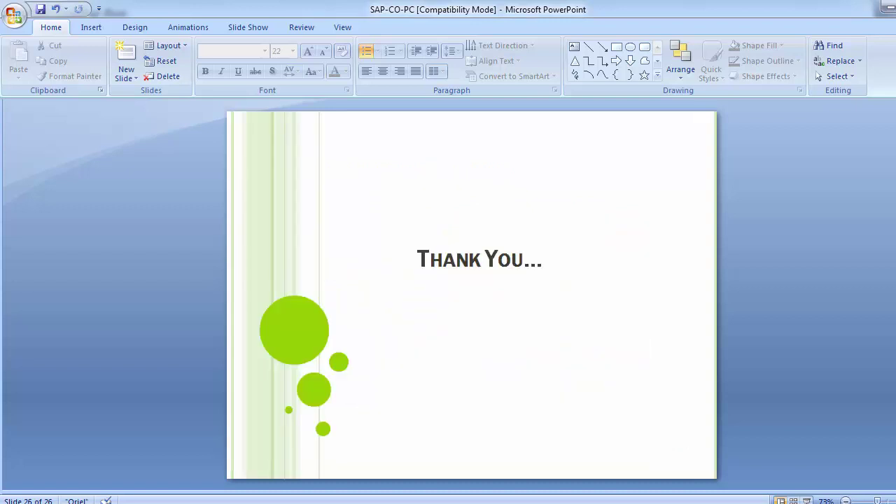
key("Page_Up")
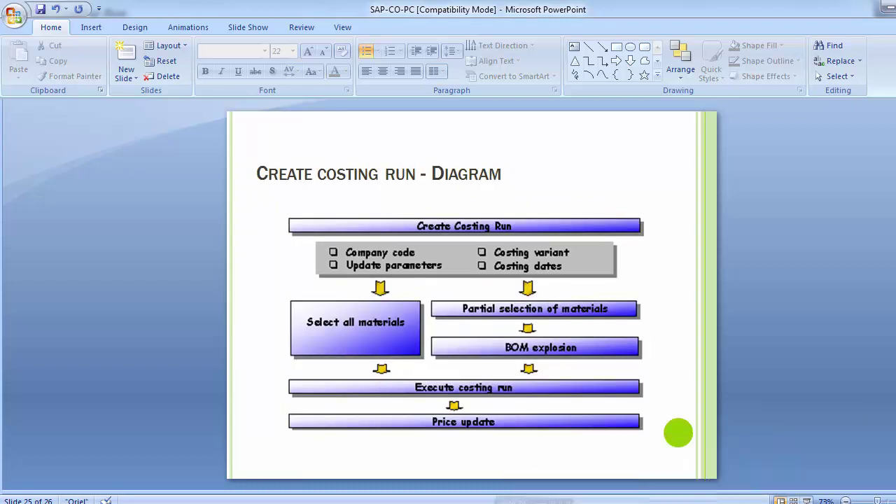